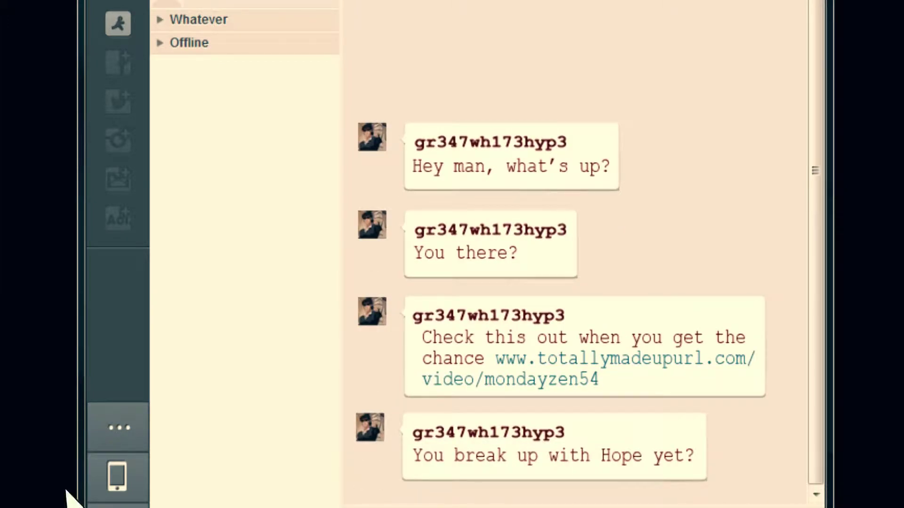
{"action": "left_click", "coordinate": [528, 358]}
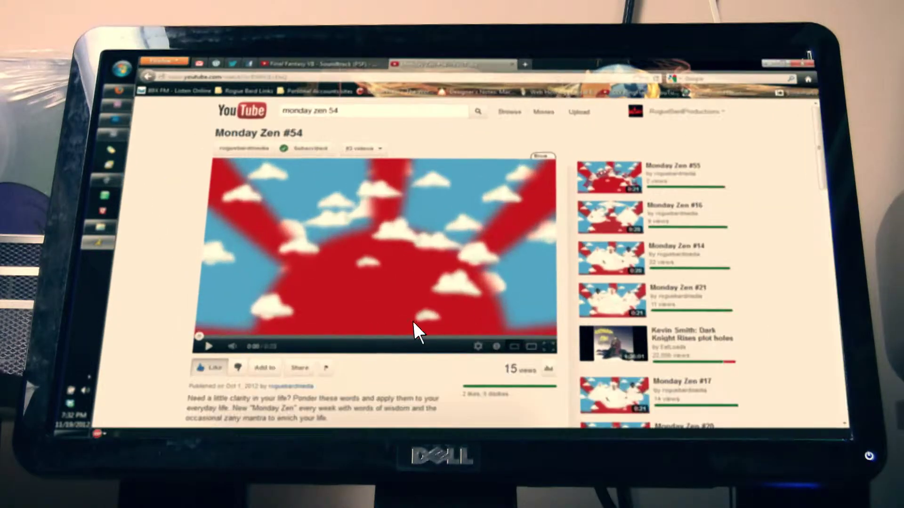